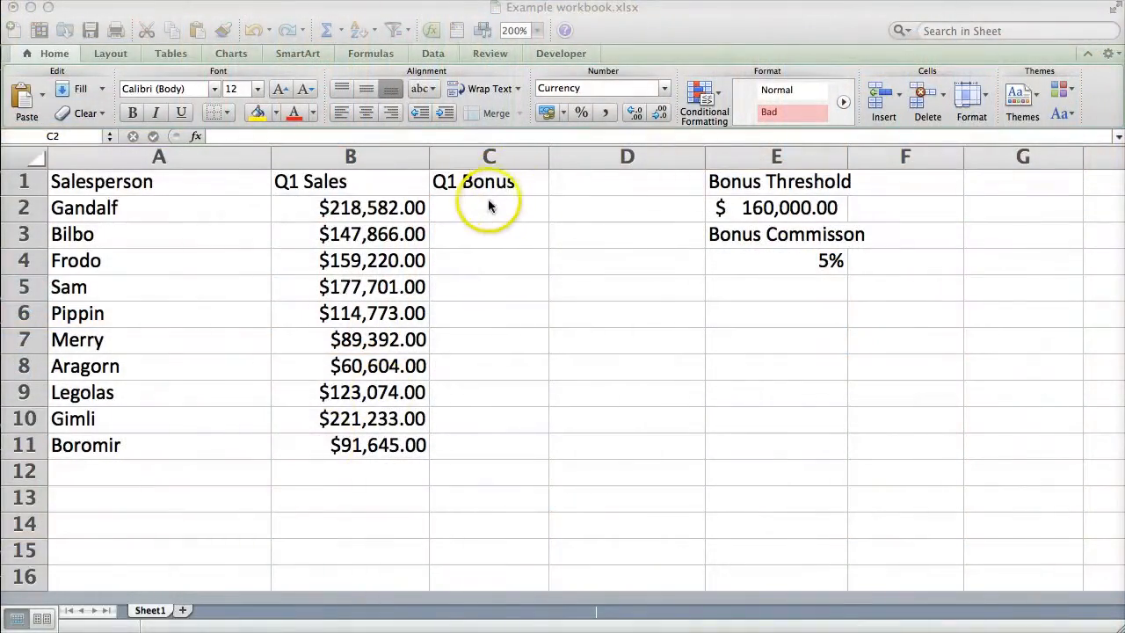
Start an IF formula in C2 whose logical test is B2>$E$2, the absolute reference to the bonus threshold.
click(490, 206)
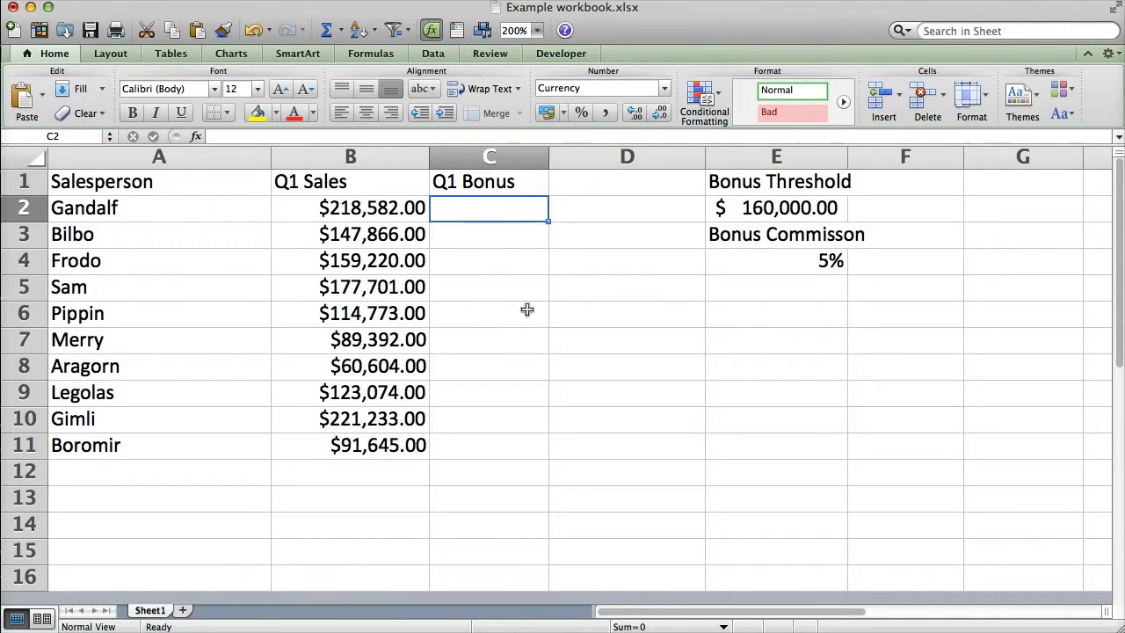
text(=O)
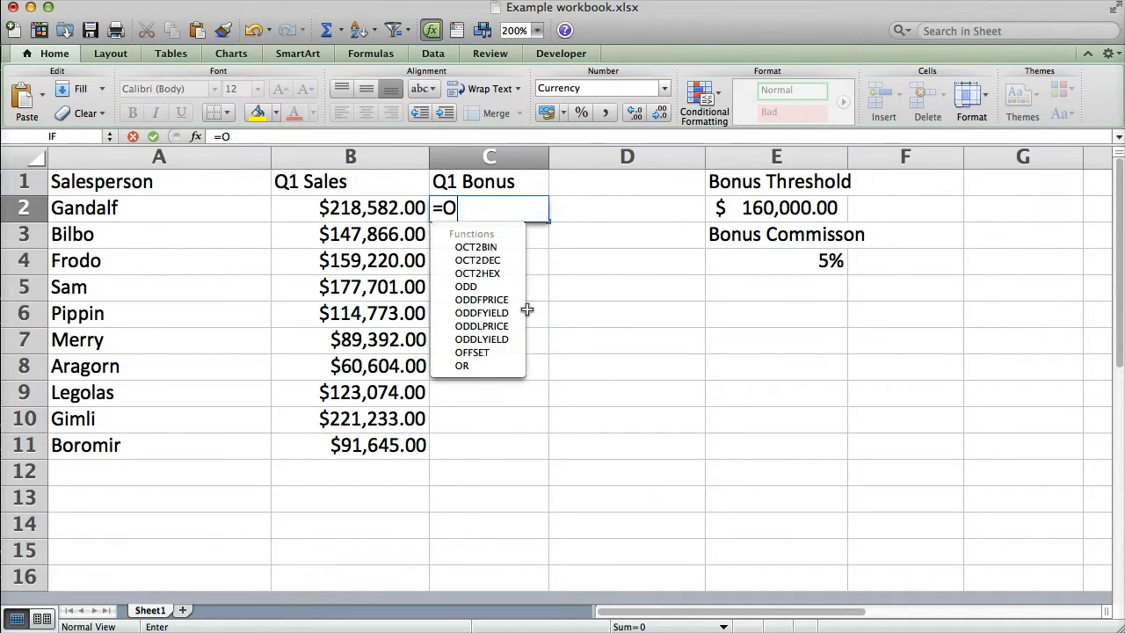
key(BackSpace)
text(IF)
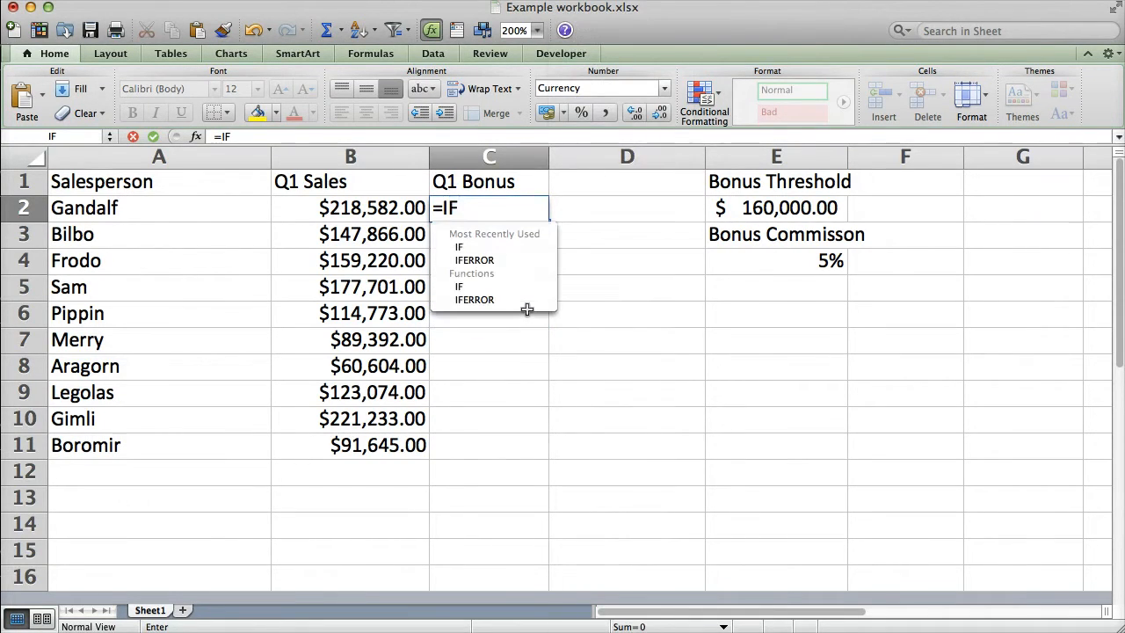
text(()
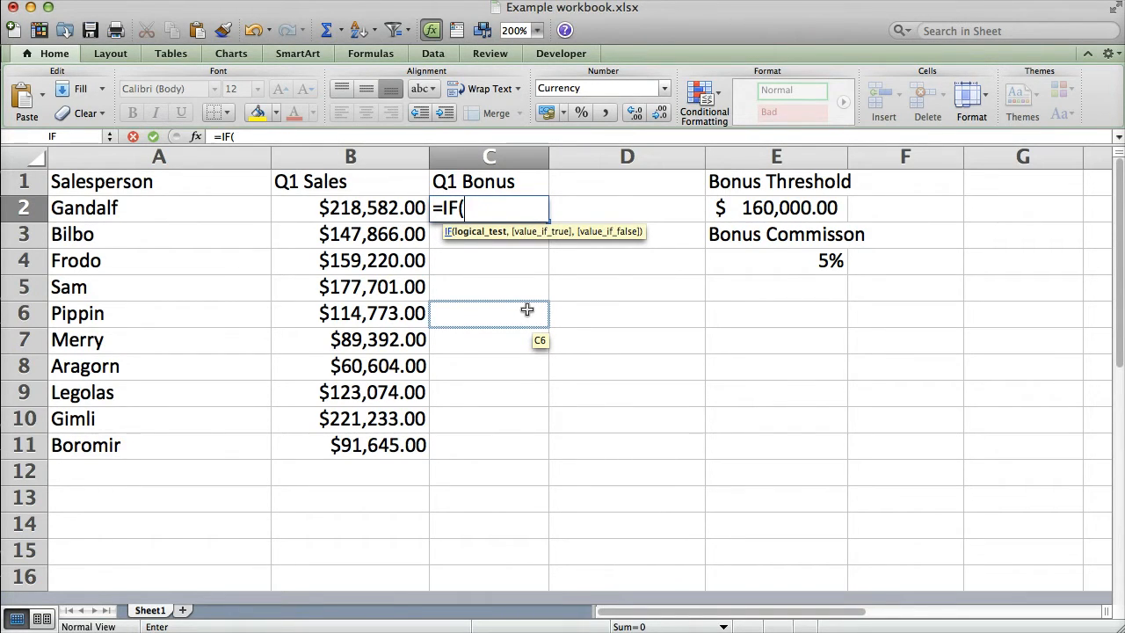
click(387, 207)
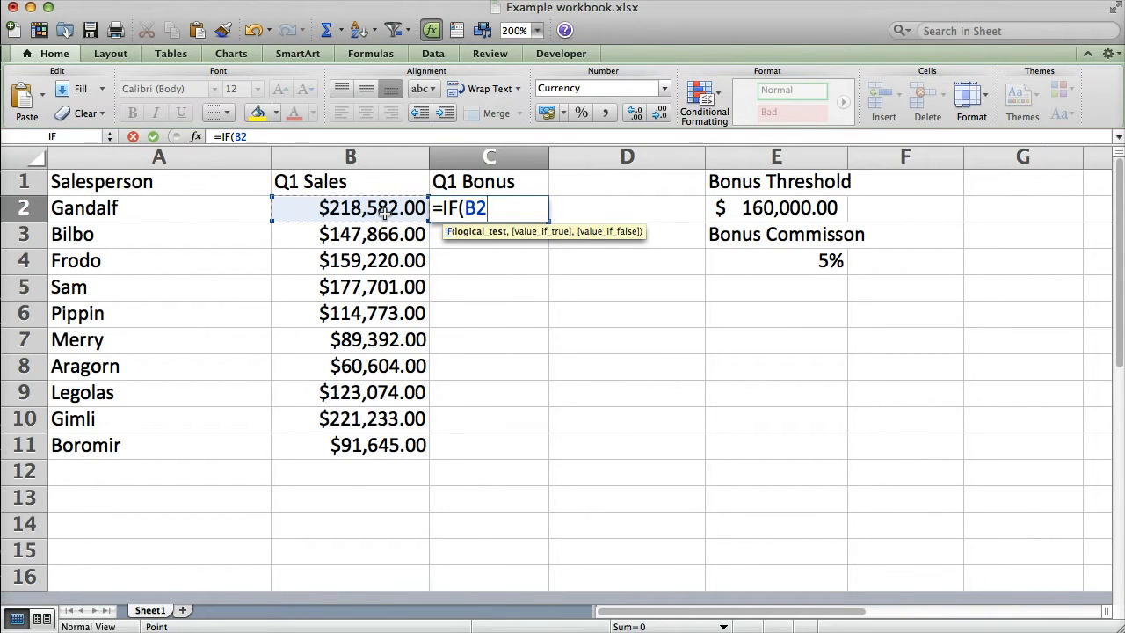
text(>)
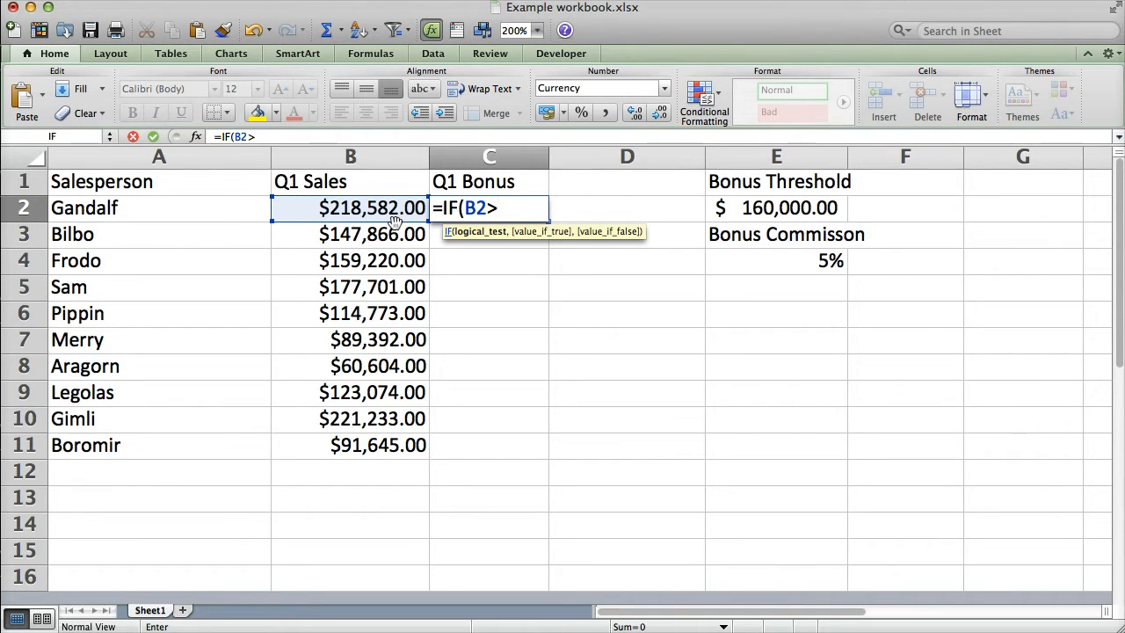
text($e$2,)
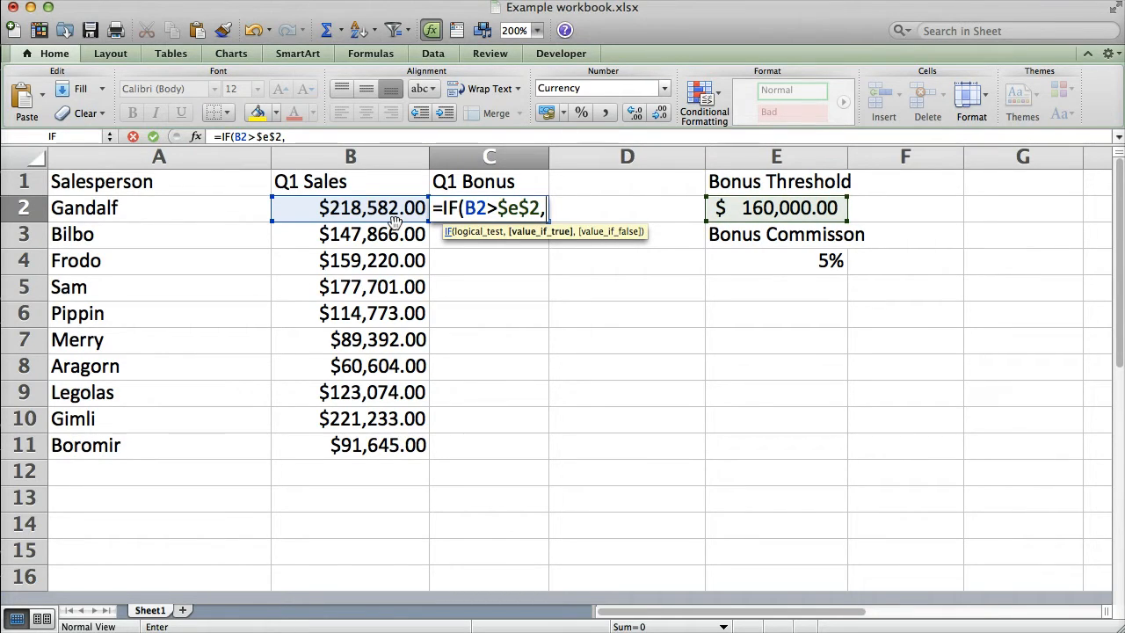
Complete the IF formula in C2 with B2*$E$4 as the value if true and 0 as the value if false.
text(B2*)
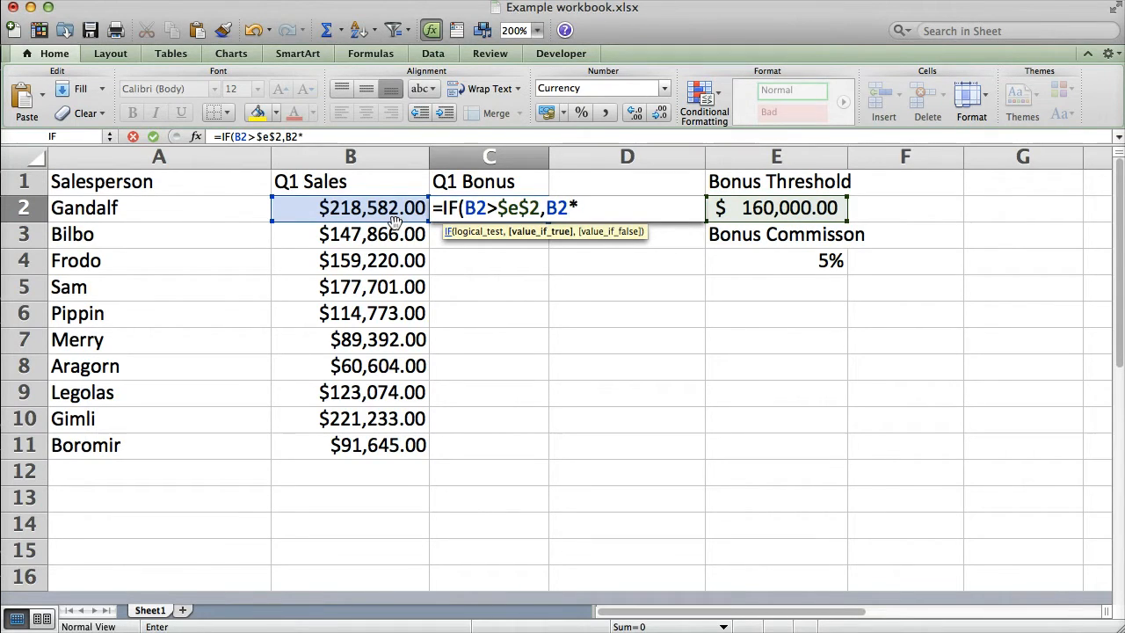
click(766, 262)
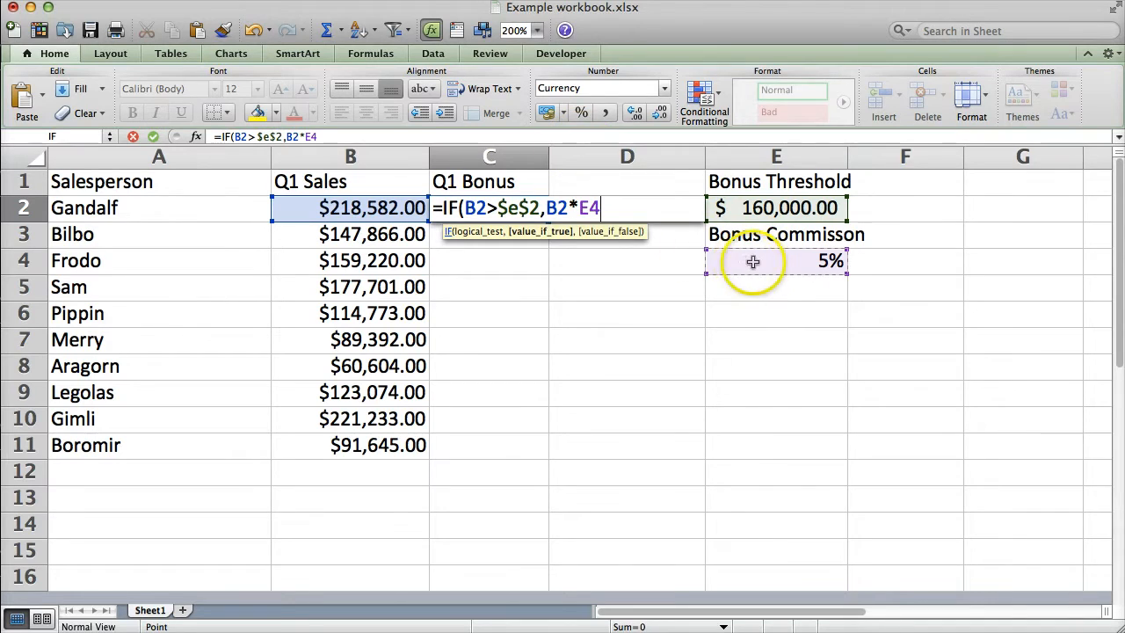
click(583, 207)
text($$)
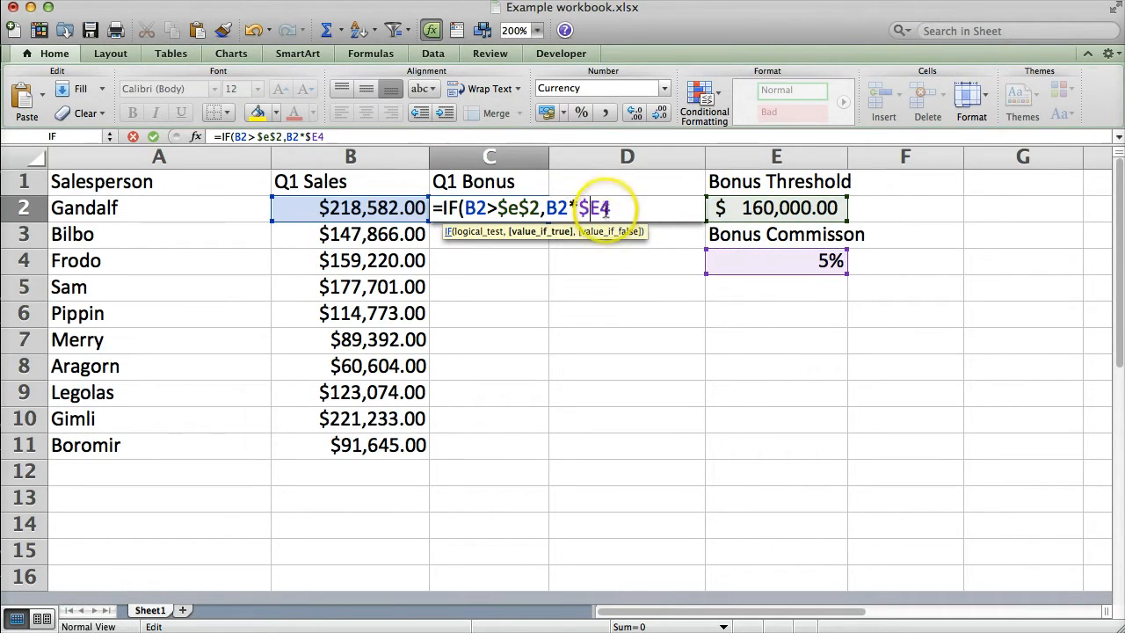
key(BackSpace)
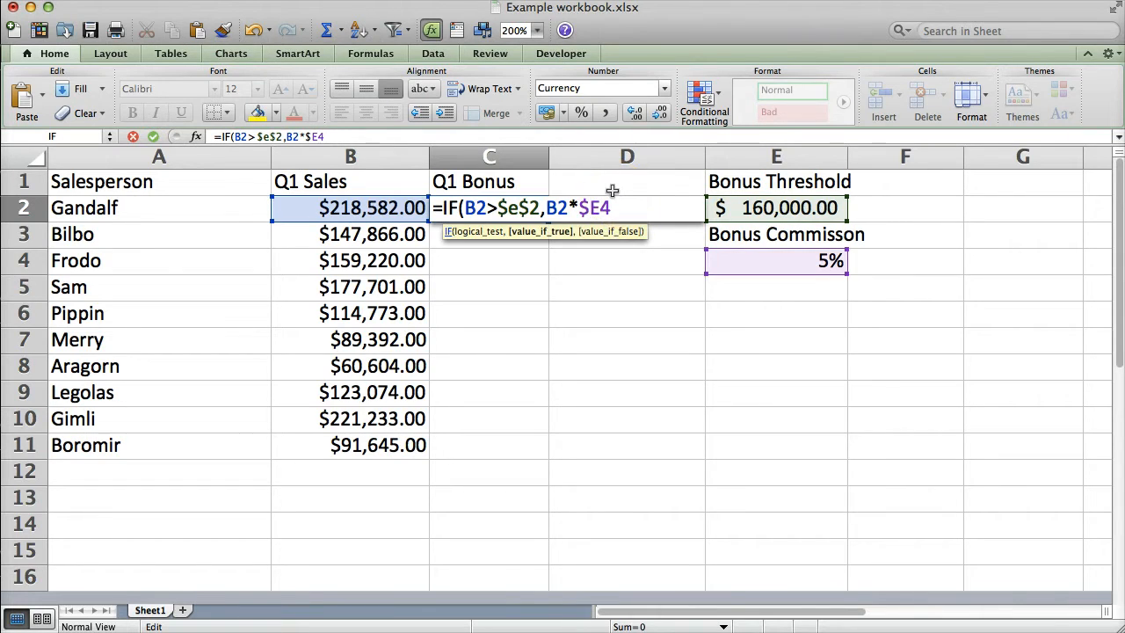
text($)
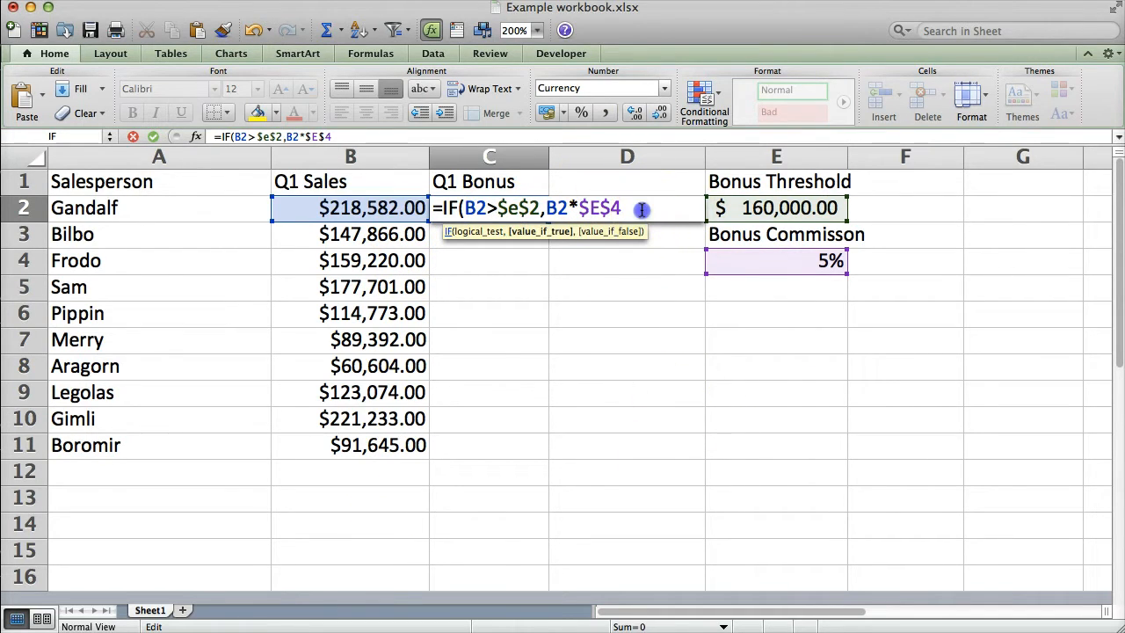
text(,0))
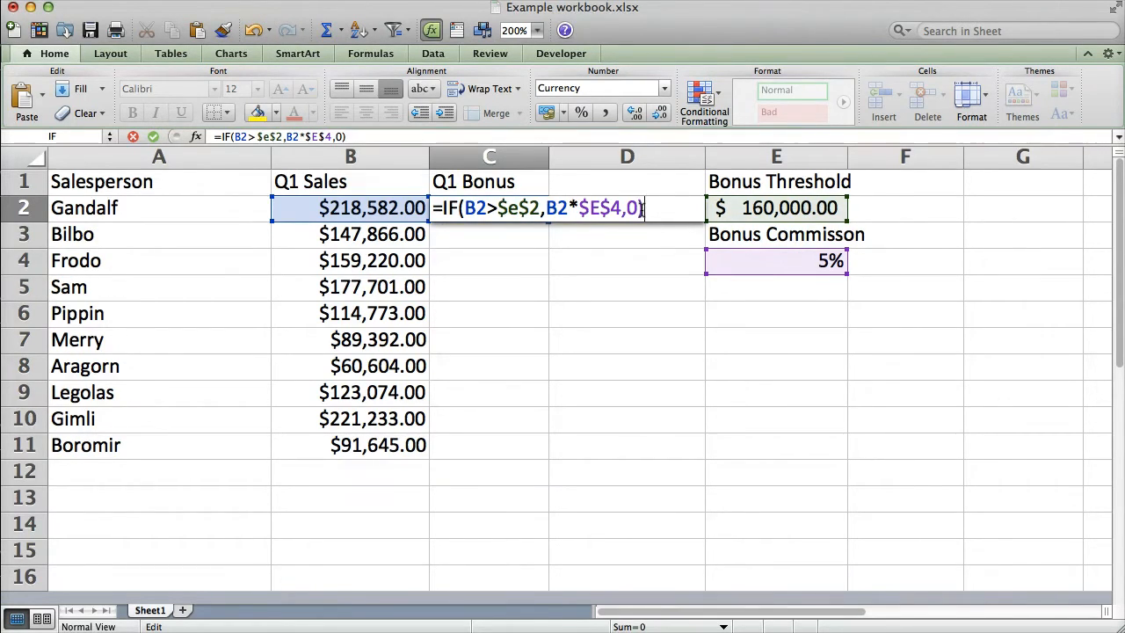
key(Return)
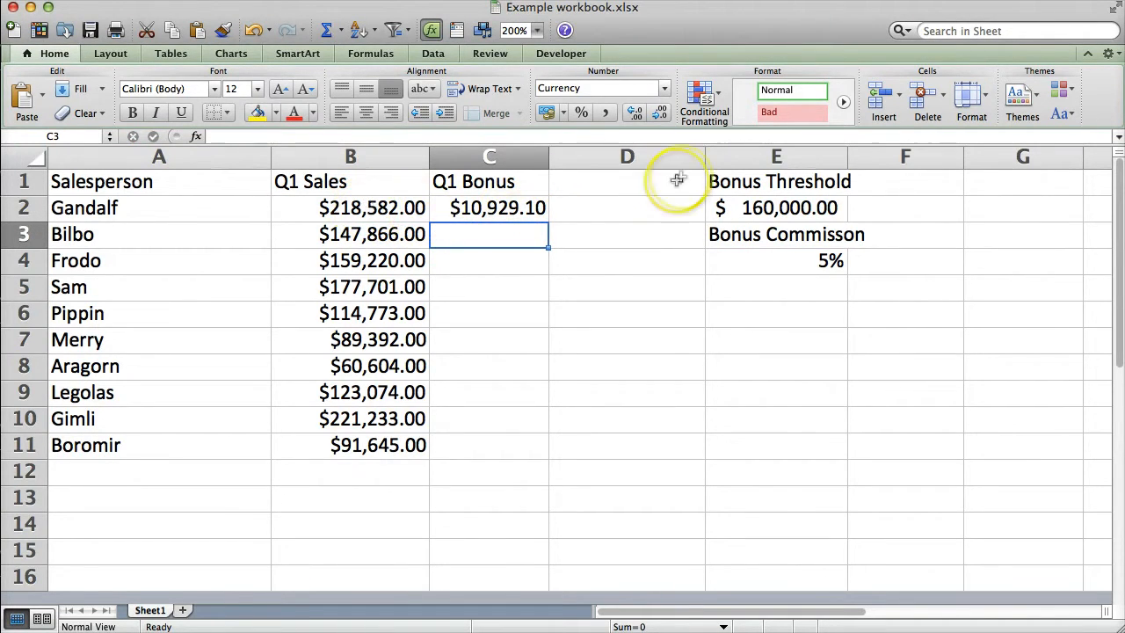
Fill the Q1 Bonus formula from C2 down to C11 and check the copied formulas in C5 and C10.
click(496, 209)
drag(546, 221, 515, 444)
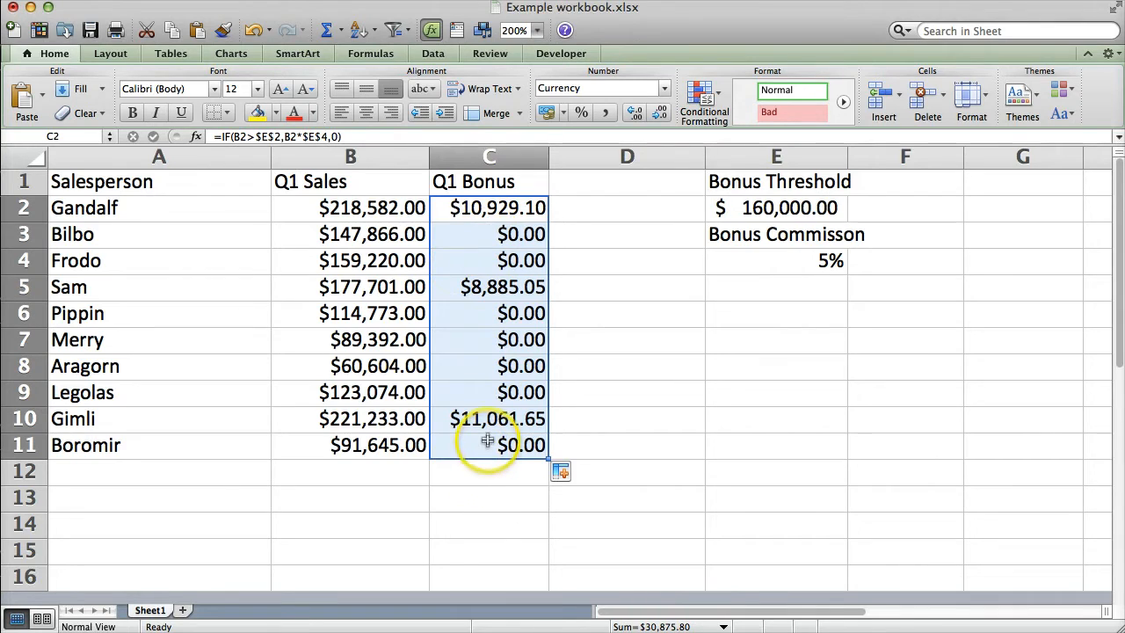
click(475, 292)
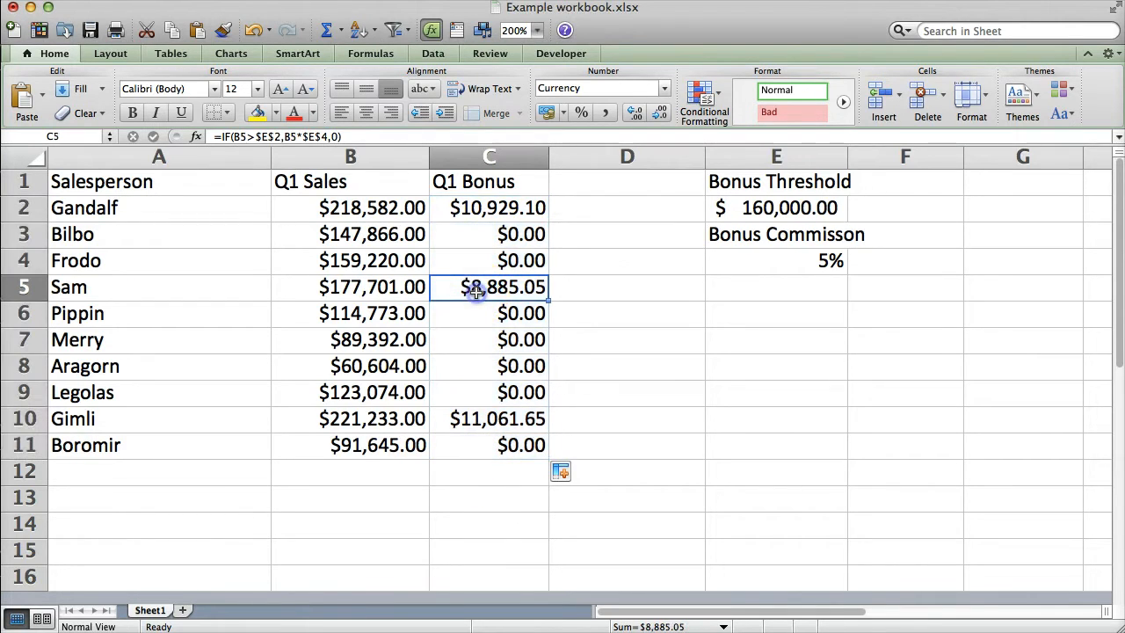
click(486, 422)
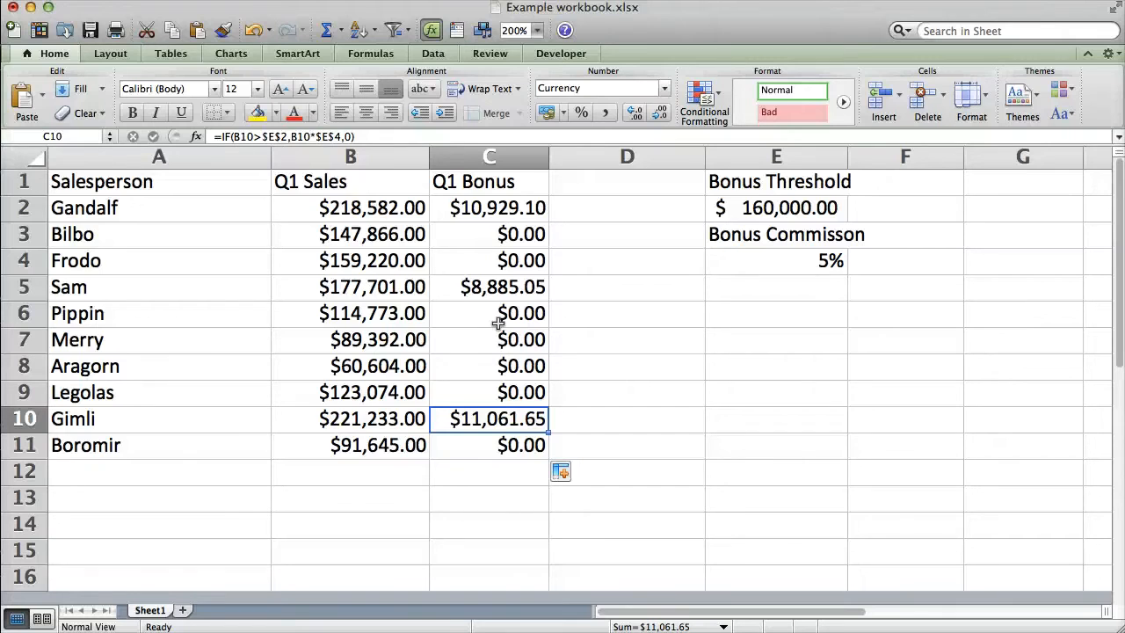
Edit the formula in C2, replacing its value if false with a nested IF that tests B2<90000.
click(480, 208)
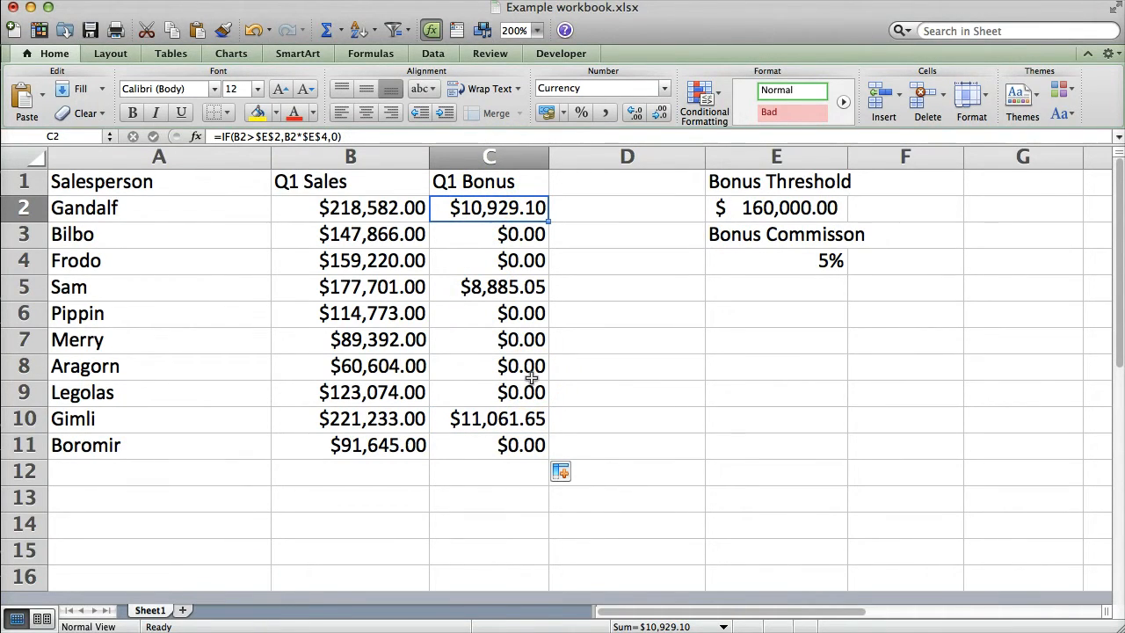
key(F2)
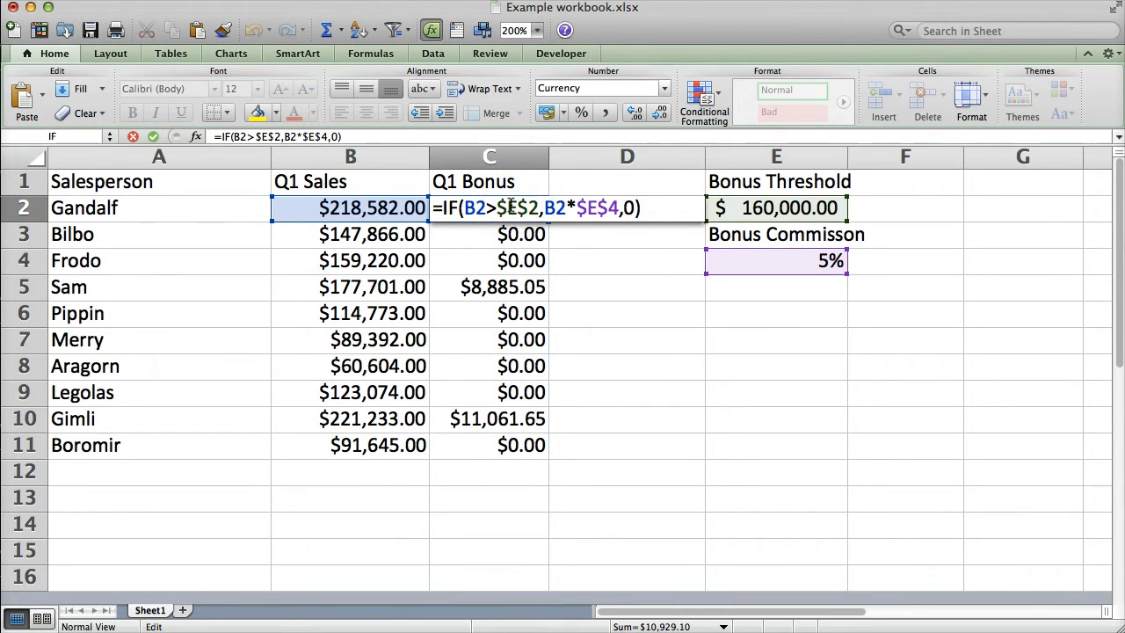
click(513, 208)
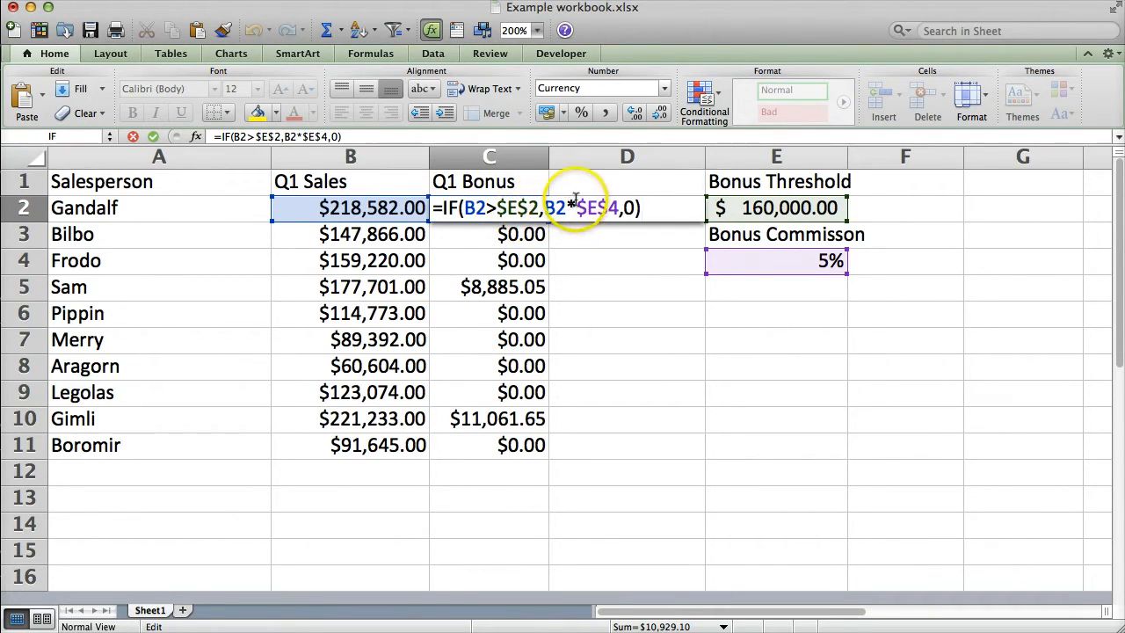
click(619, 209)
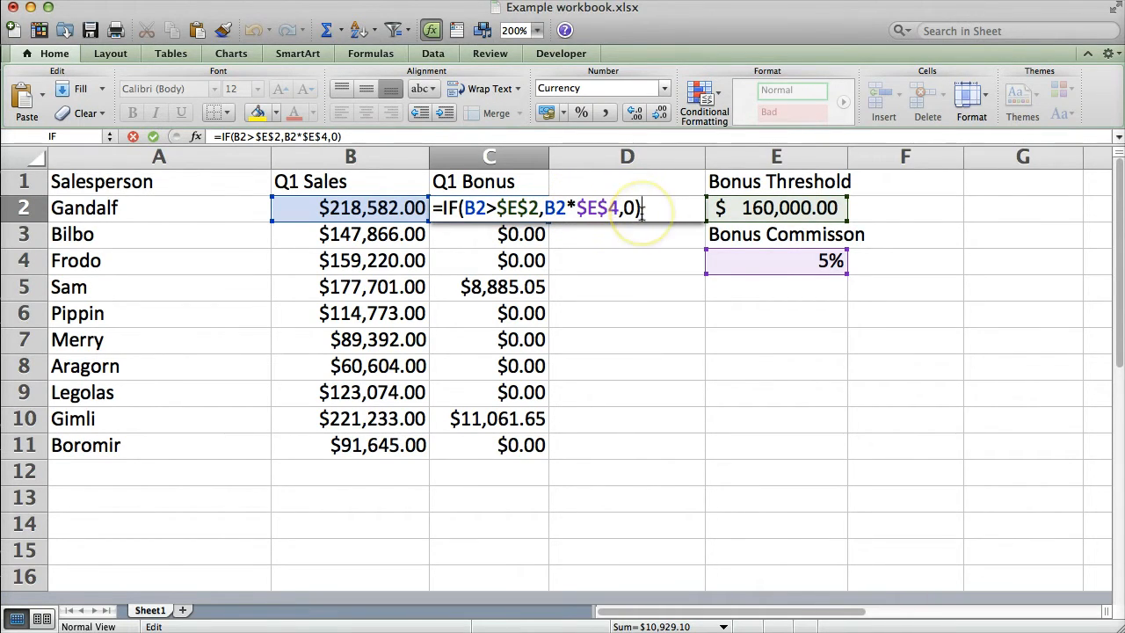
key(BackSpace)
key(BackSpace)
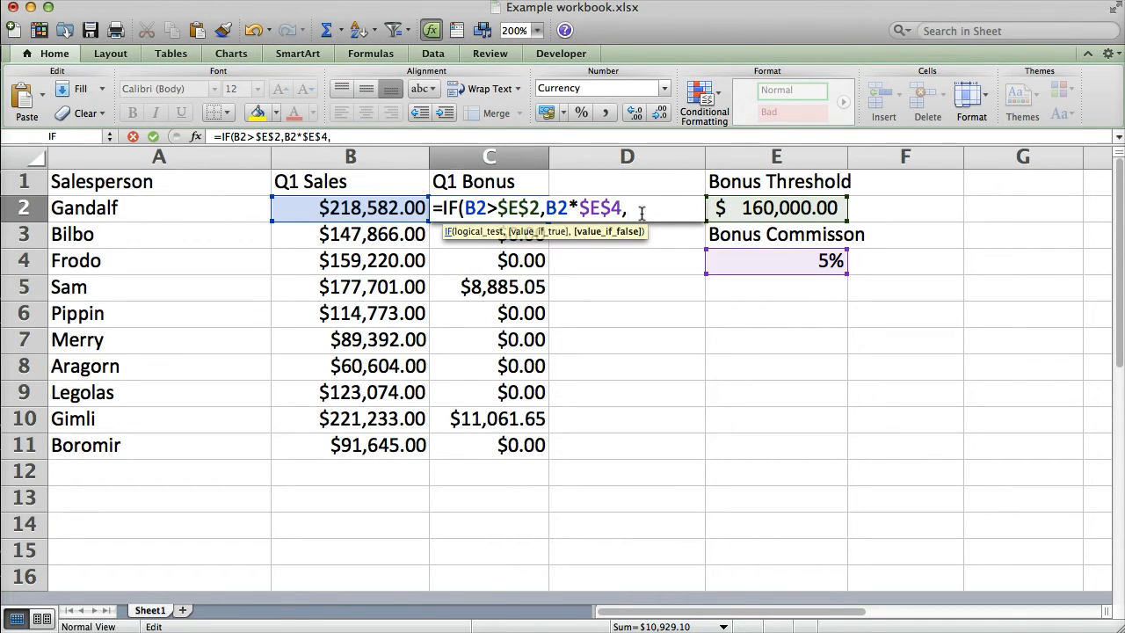
text(F()
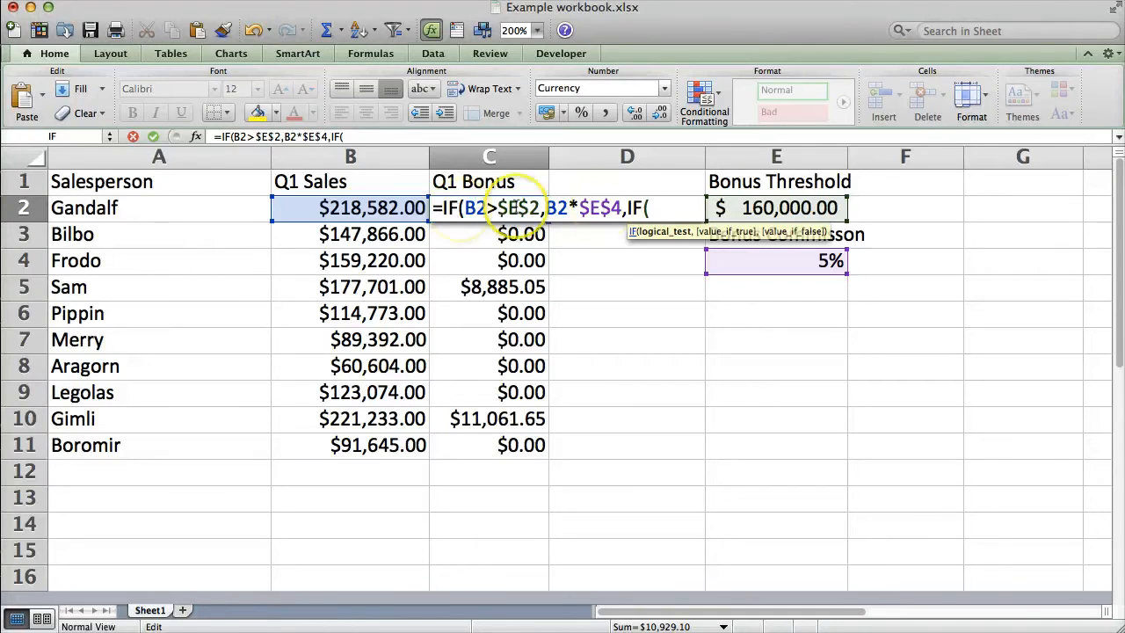
click(379, 214)
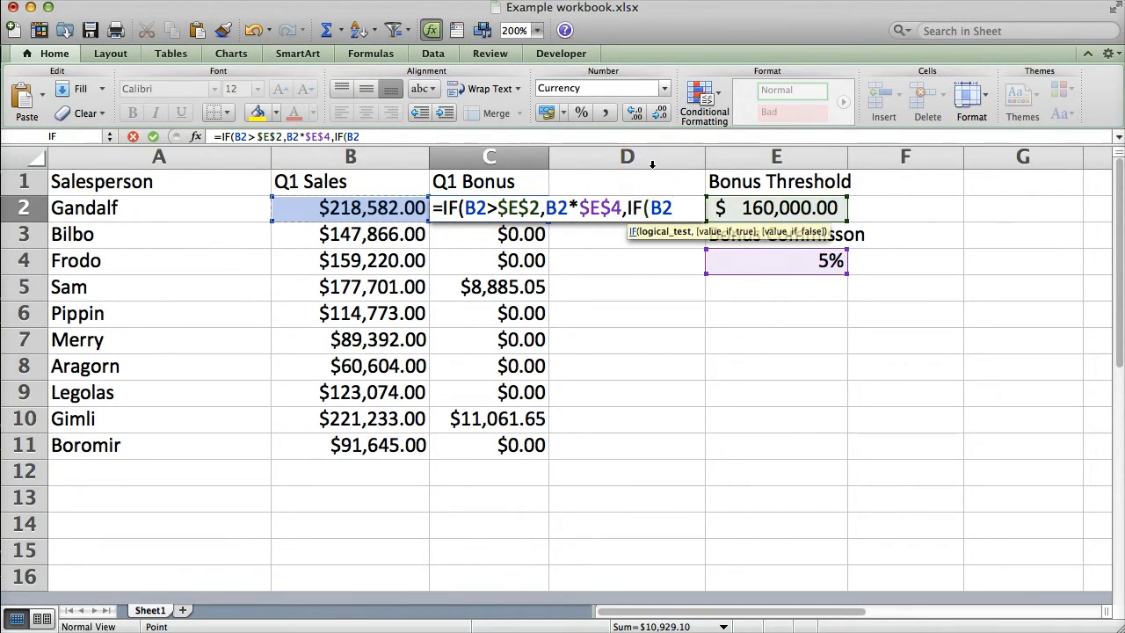
text(<90)
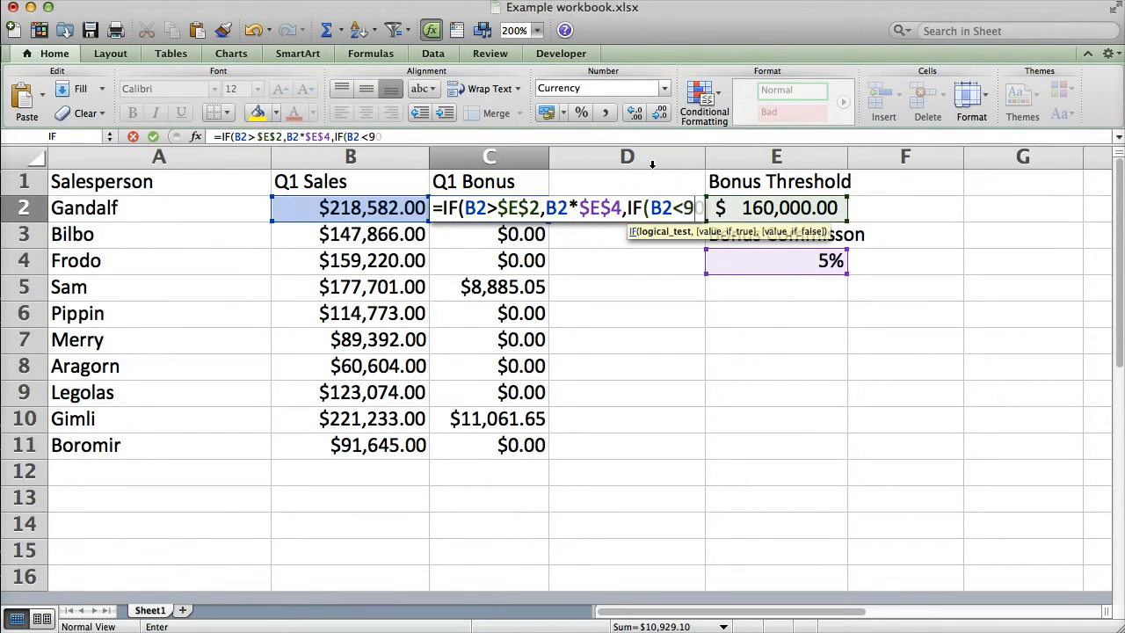
text(00)
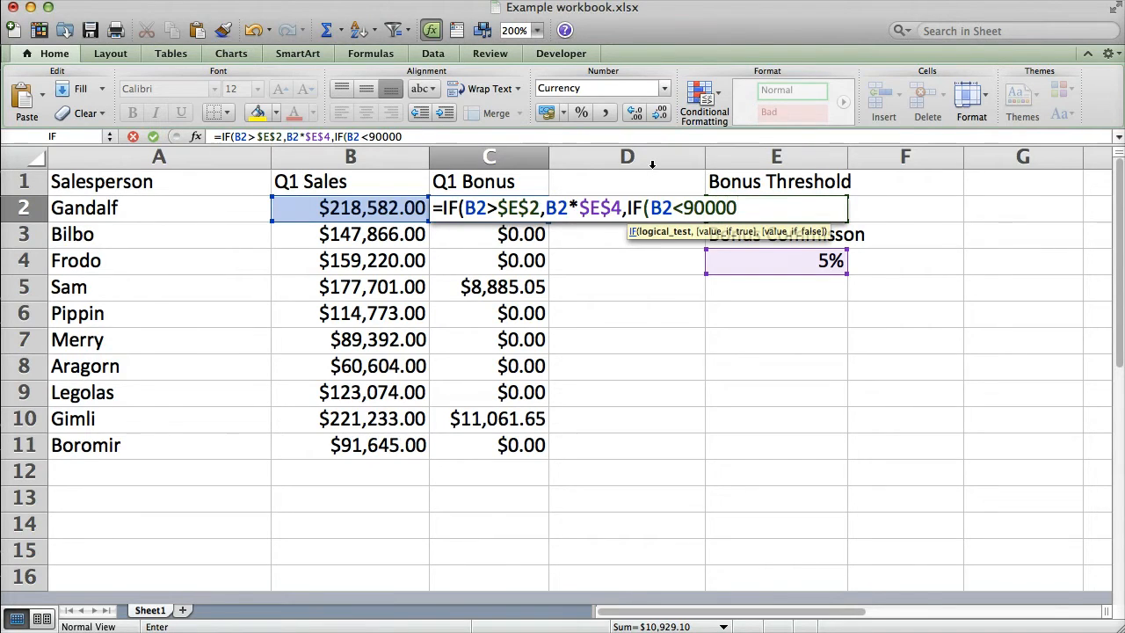
click(741, 274)
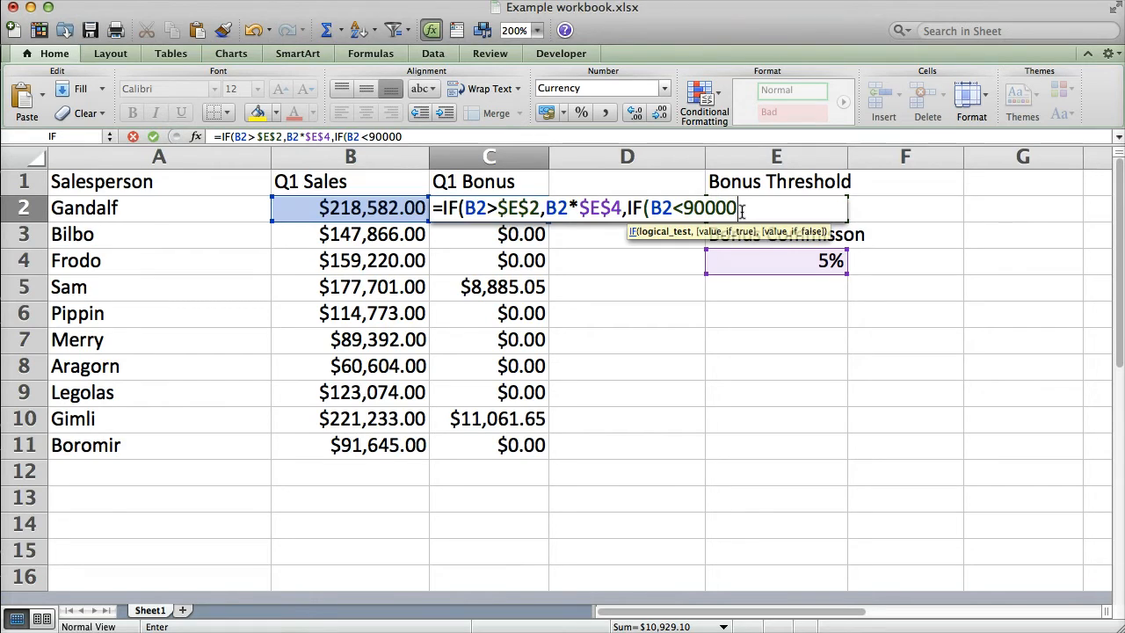
Finish the nested IF in C2 with "Warn" as its value if true and 0 as its value if false.
text(,"WARN)
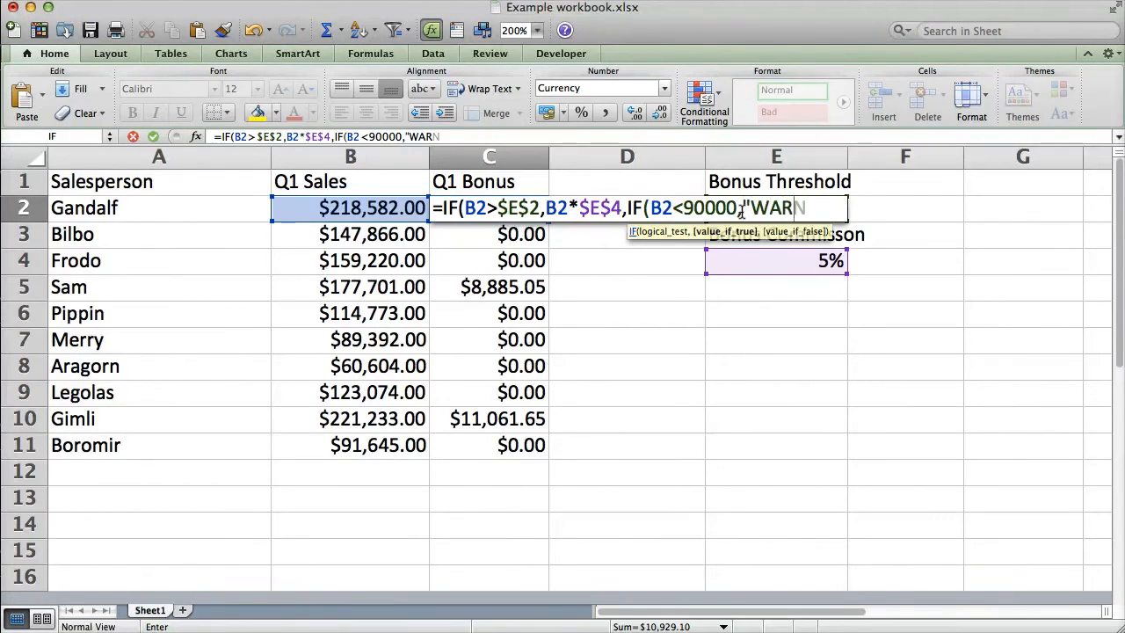
key(BackSpace)
key(BackSpace)
text(arn)
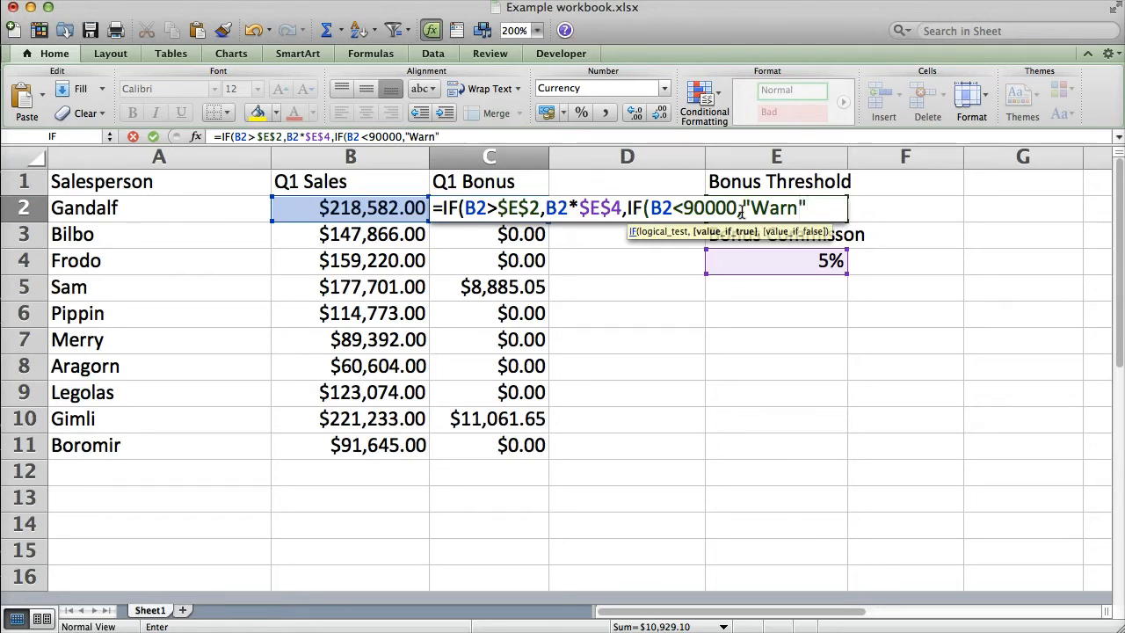
text(,0)
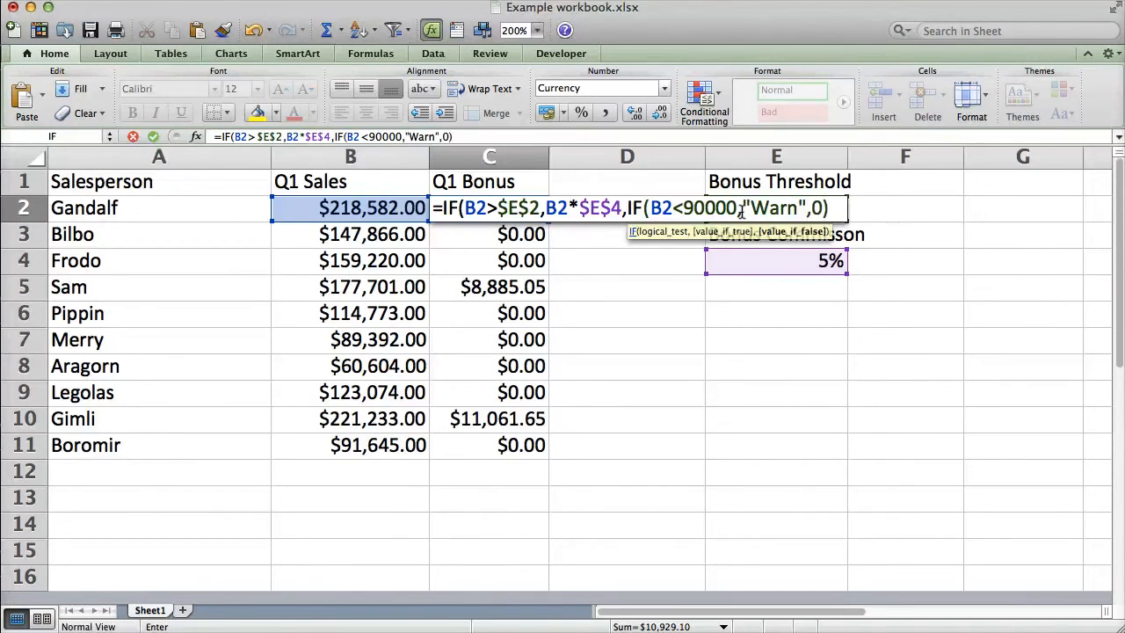
key(Right)
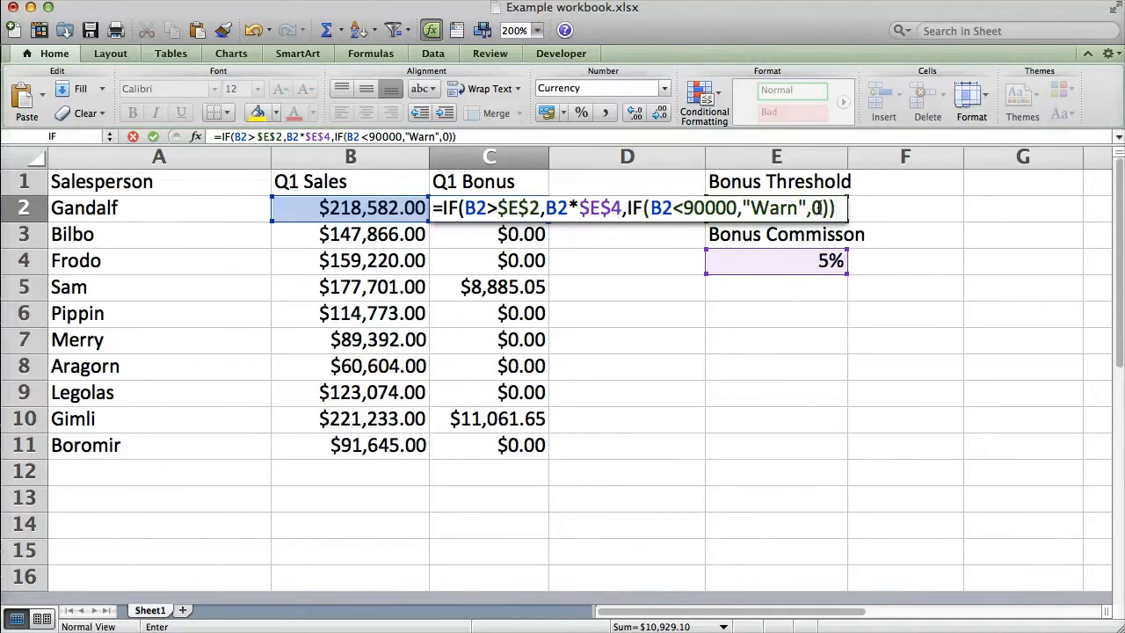
key(Return)
Fill the nested IF formula from C2 down to C11.
click(525, 208)
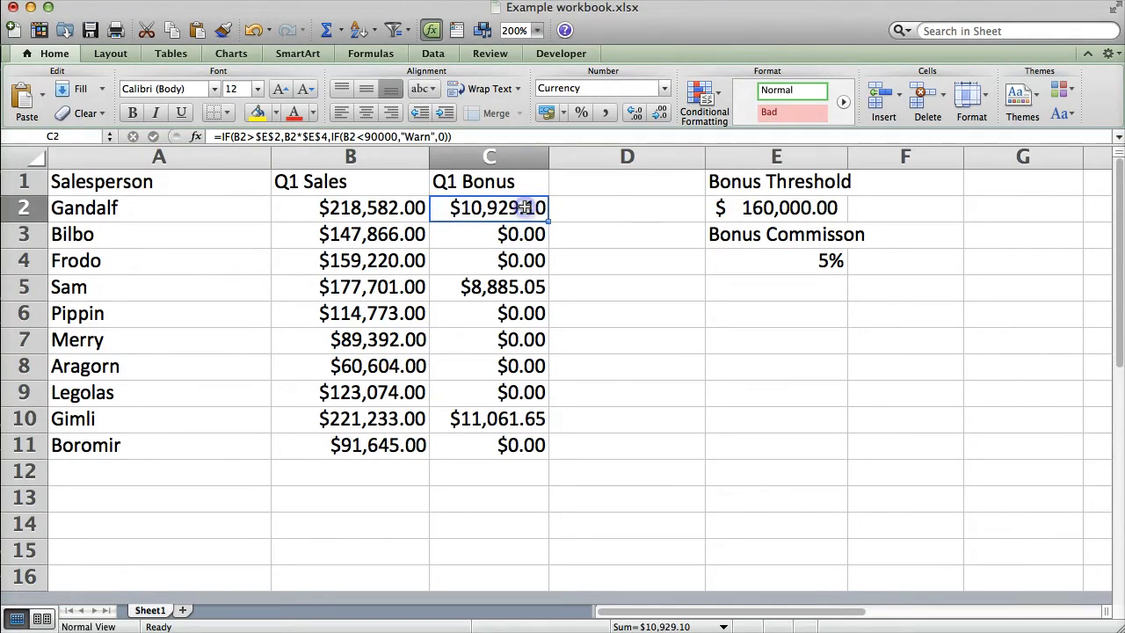
drag(547, 221, 545, 452)
click(585, 283)
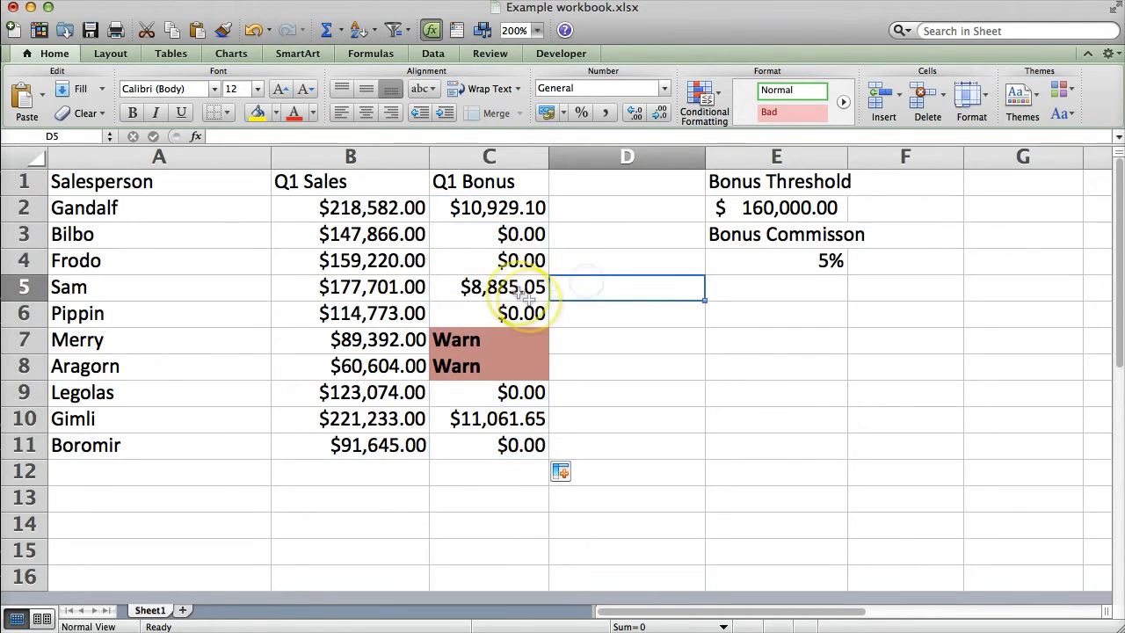
Compare the sales figures in B7 and B8 with the bonus results and formulas in C7 and C8.
click(373, 344)
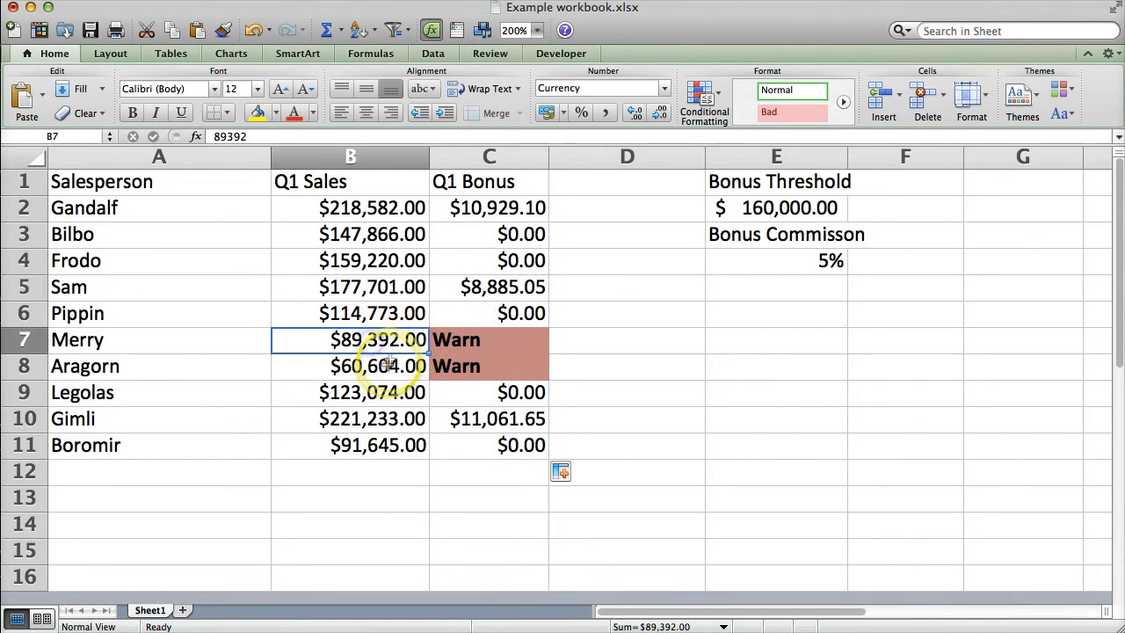
click(390, 360)
click(475, 349)
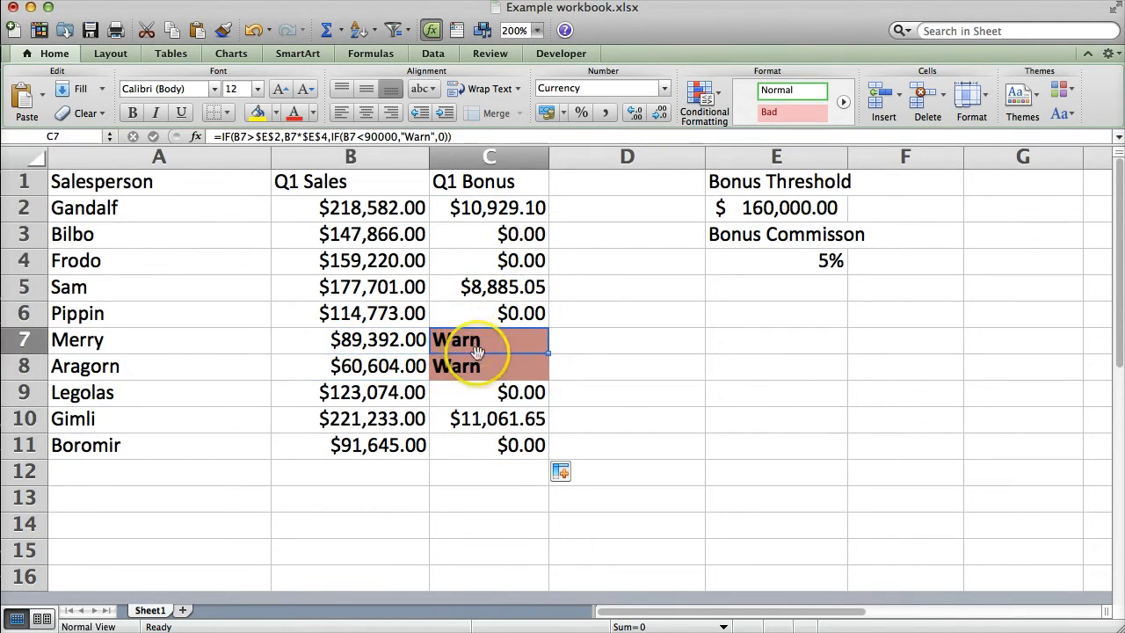
click(466, 366)
click(500, 342)
click(493, 366)
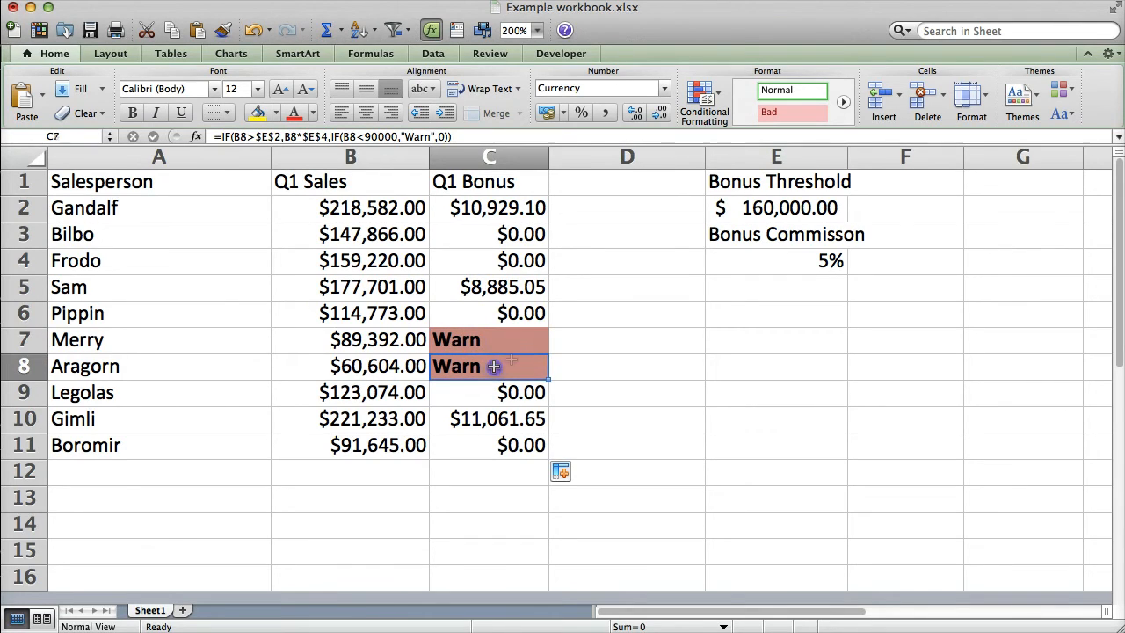